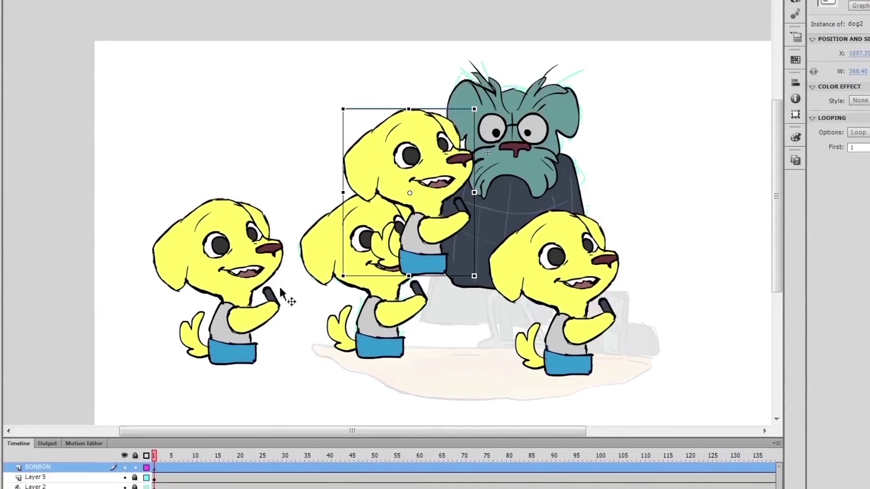
Step: Place a copy of the yellow dog character at the lower left of the stage
drag(418, 150, 293, 298)
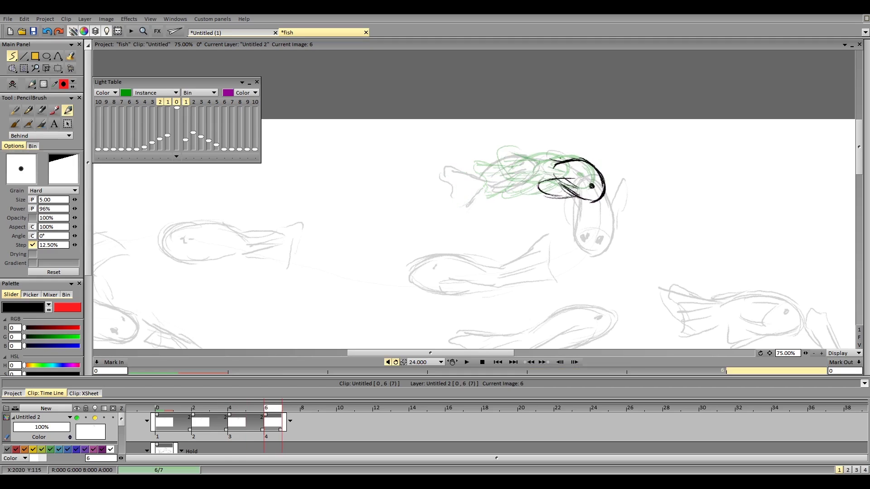
Step: Ink strokes around the fish's head, then ink an oval around it on image 8
drag(525, 146, 562, 164)
key(Left)
key(Right)
key(Right)
key(Right)
drag(589, 210, 605, 208)
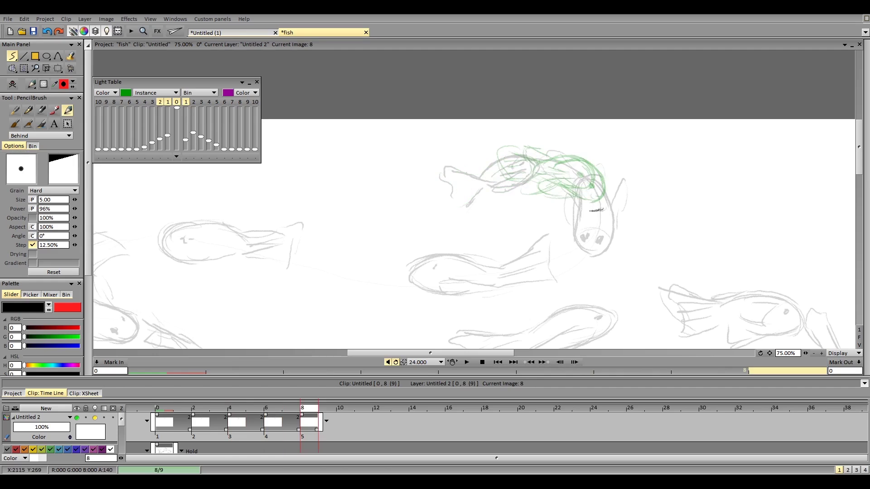
drag(565, 167, 608, 208)
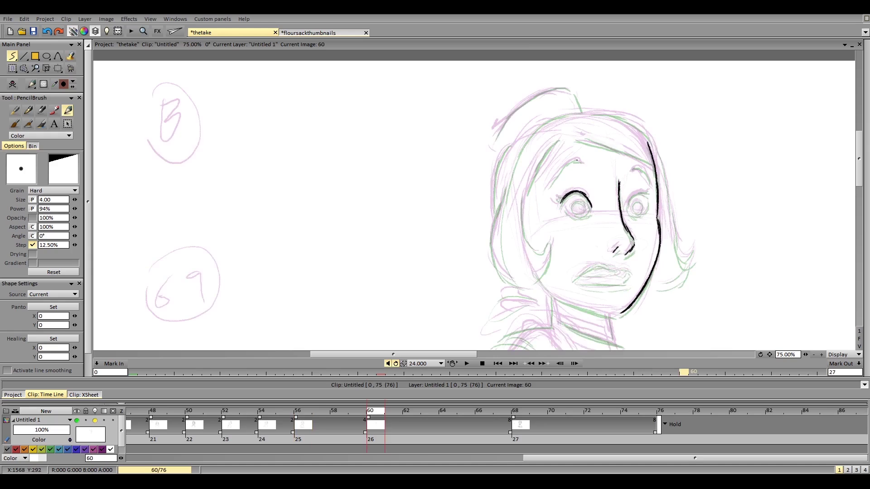
Step: Trace the left face, left hair edge and top-left hair in black, comparing with the previous image
mouse_move(558, 142)
mouse_down()
mouse_move(524, 208)
mouse_move(530, 248)
mouse_up()
key(Left)
key(Right)
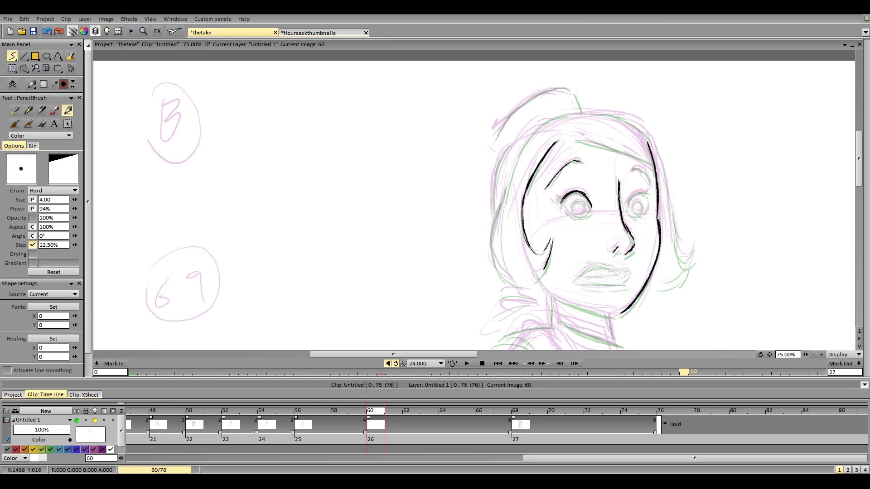
mouse_move(509, 171)
mouse_down()
mouse_move(493, 257)
mouse_move(511, 281)
mouse_move(540, 272)
mouse_up()
mouse_move(515, 142)
mouse_down()
mouse_move(496, 163)
mouse_move(493, 204)
mouse_up()
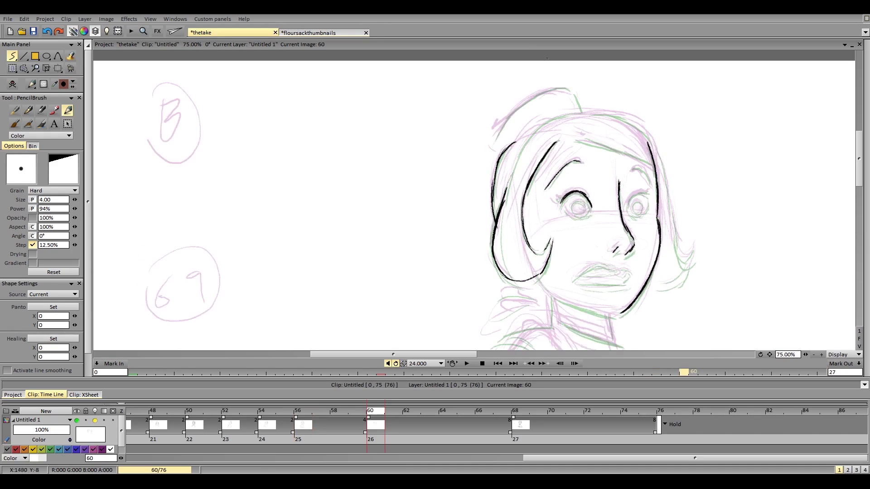
mouse_move(548, 91)
mouse_down()
mouse_move(499, 122)
mouse_move(493, 136)
mouse_move(577, 111)
mouse_move(625, 114)
mouse_up()
key(Left)
key(Right)
Step: Draw the first stick-figure pose with head, body, arms and both legs
drag(625, 113, 640, 129)
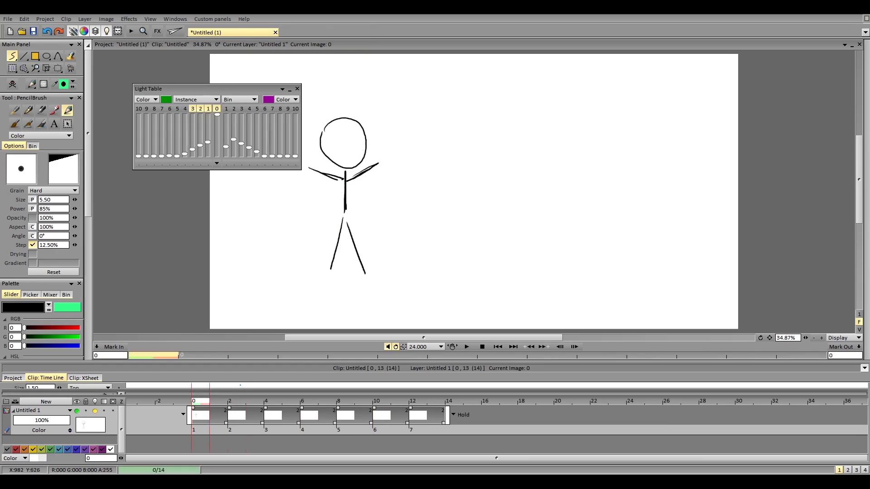
key(Right)
mouse_move(377, 138)
mouse_down()
mouse_move(385, 180)
mouse_move(378, 139)
mouse_up()
mouse_move(377, 186)
mouse_down()
mouse_move(379, 229)
mouse_move(418, 171)
mouse_up()
drag(379, 186, 342, 194)
drag(379, 229, 365, 288)
drag(380, 230, 393, 296)
Step: Draw the next stick-figure pose's head, body, arms and leg on image 4
key(Right)
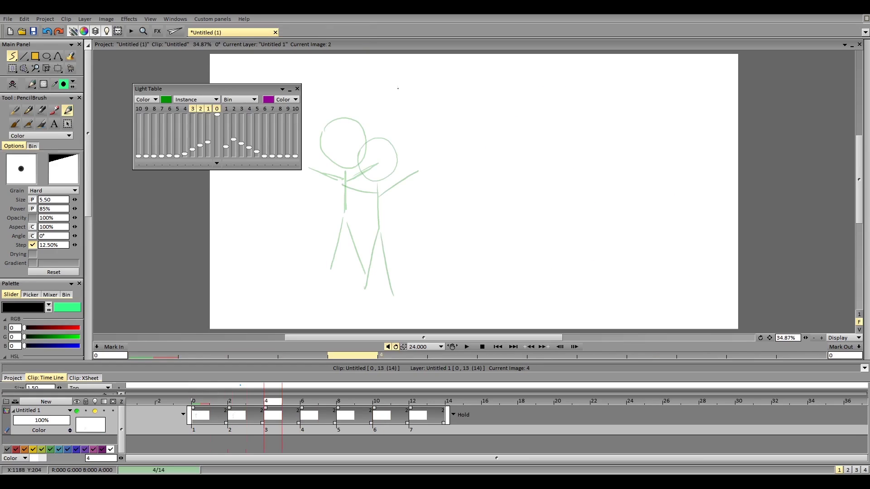
drag(388, 126, 392, 114)
drag(406, 164, 408, 214)
mouse_move(404, 167)
mouse_down()
mouse_move(386, 185)
mouse_move(443, 208)
mouse_up()
drag(408, 213, 389, 276)
key(Right)
drag(438, 138, 442, 146)
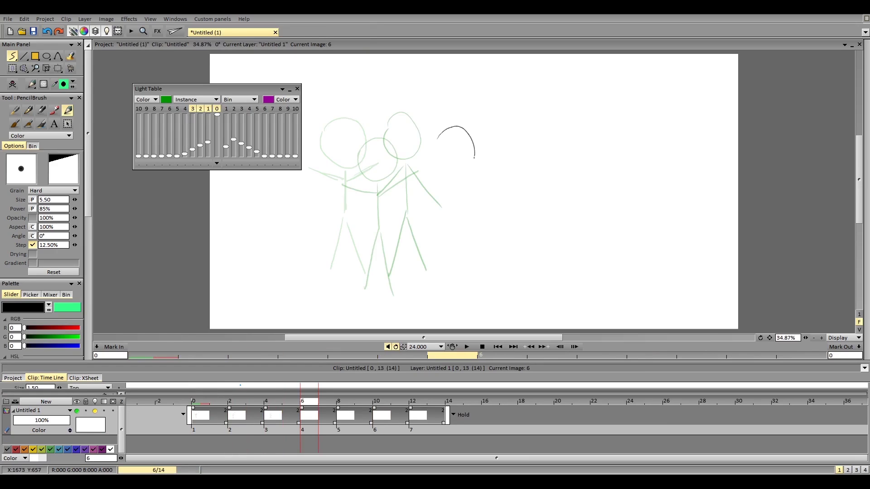
Step: Draw the stick figure's head, body, arms and legs on image 6
drag(458, 177, 459, 217)
mouse_move(453, 176)
mouse_down()
mouse_move(429, 204)
mouse_move(488, 213)
mouse_up()
drag(458, 217, 439, 285)
drag(462, 233, 475, 290)
Step: Sketch the pose on image 8 and flip between images to check the motion
key(Right)
drag(504, 138, 519, 216)
drag(515, 181, 496, 221)
key(Left)
key(Right)
key(Left)
key(Right)
key(Right)
Step: Start the image 10 pose with head, body and an arm, then compare with image 8
drag(540, 117, 543, 121)
drag(555, 156, 557, 190)
drag(552, 160, 533, 192)
key(Left)
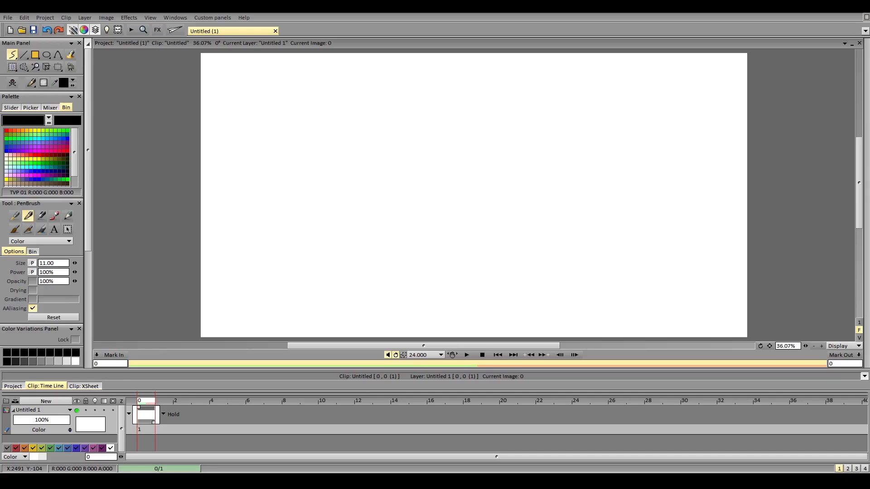
Step: Set the Export Footage format to AVI (DirectShow), after first trying JPG
click(8, 18)
click(54, 84)
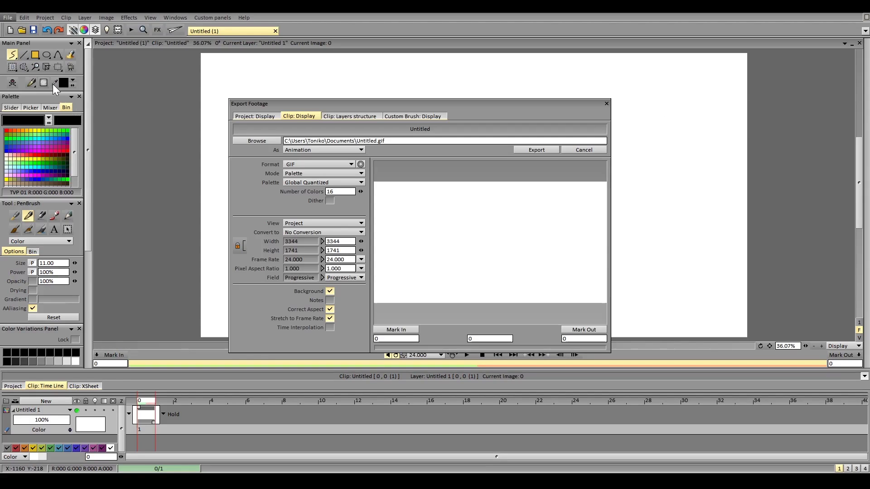
click(343, 166)
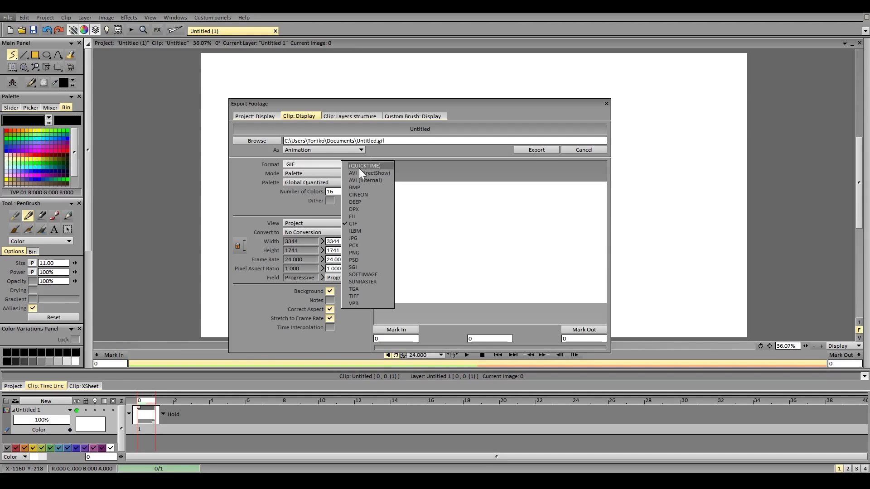
click(377, 239)
click(314, 165)
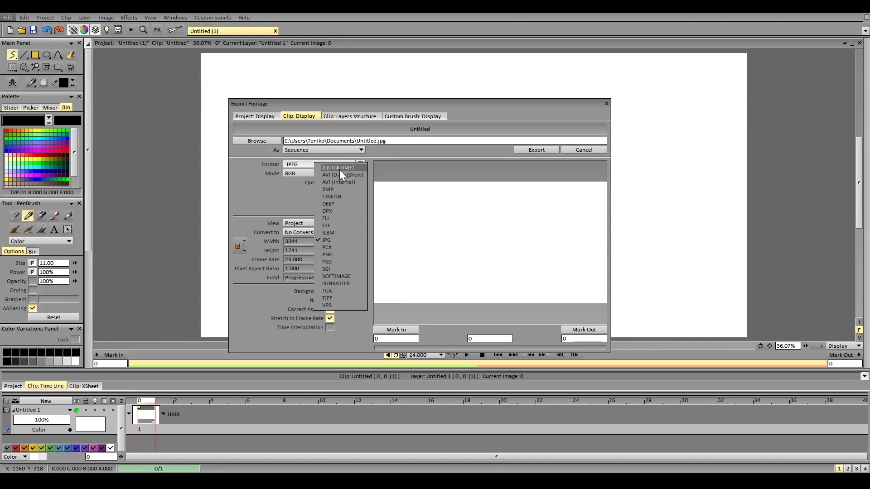
click(339, 169)
click(439, 265)
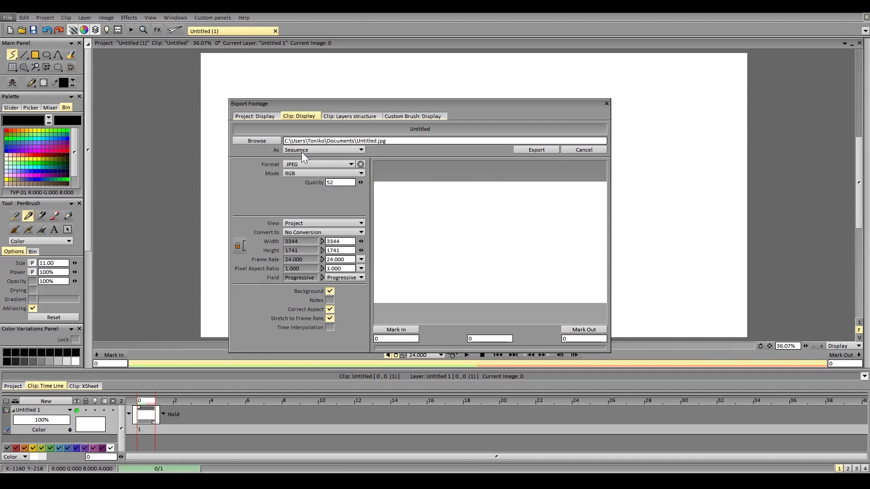
click(311, 164)
click(306, 170)
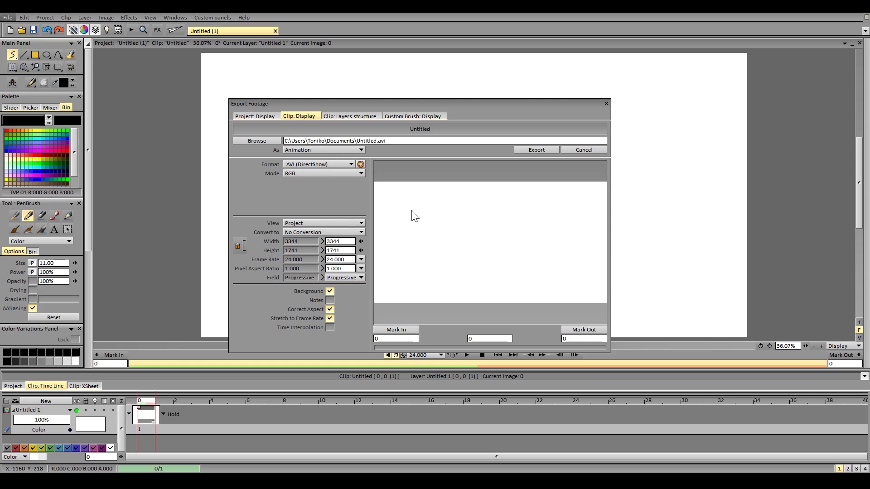
click(523, 216)
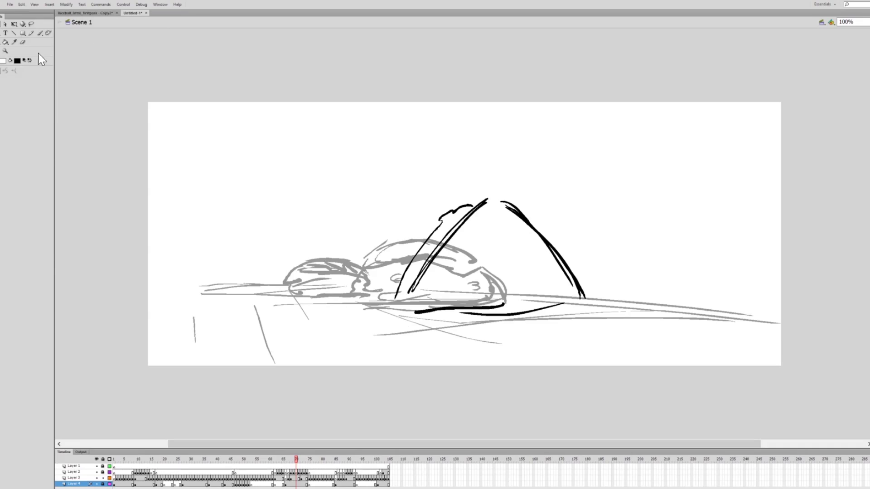
Step: Export the movie as QuickTime (*.mov) and open its QuickTime compression settings
click(9, 5)
mouse_move(91, 151)
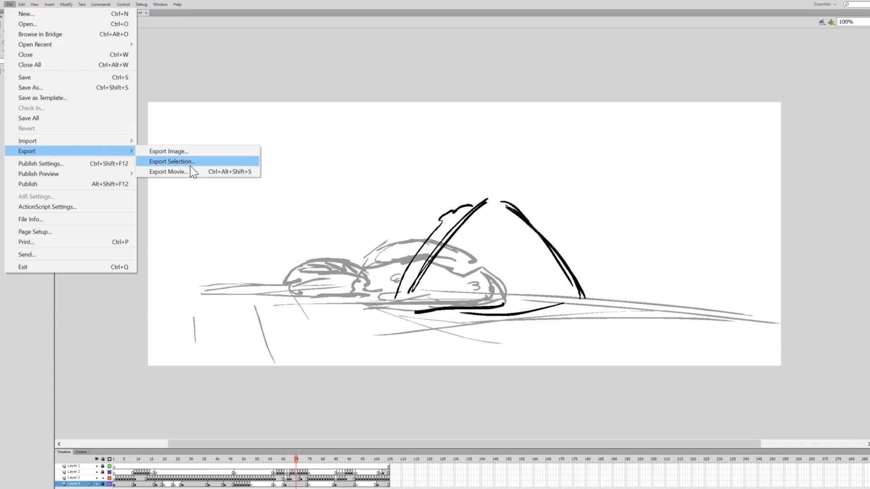
click(190, 169)
click(426, 344)
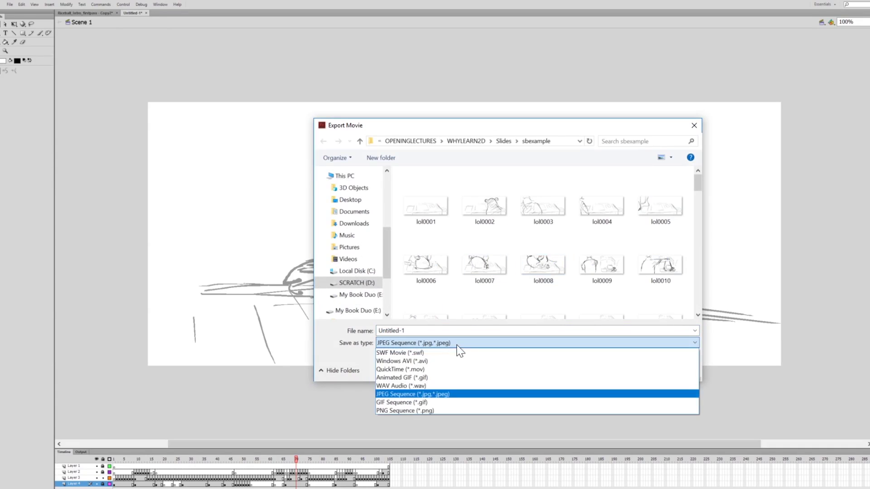
click(433, 369)
click(435, 343)
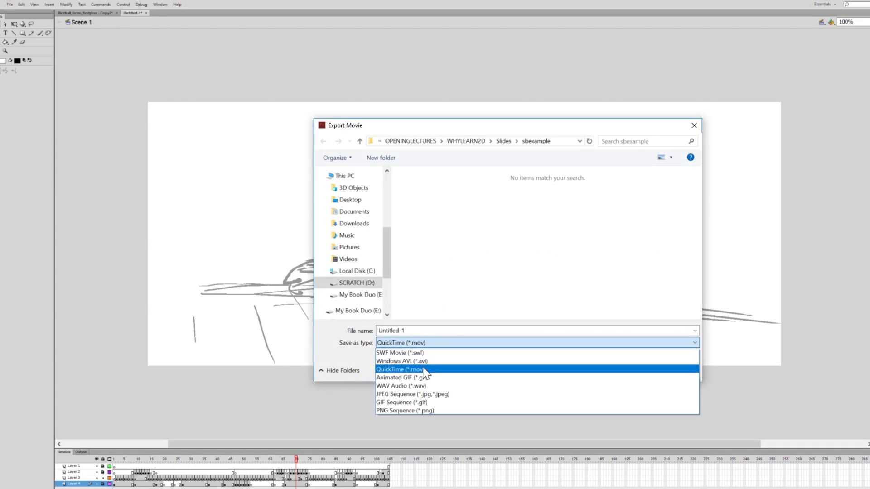
click(434, 370)
click(618, 369)
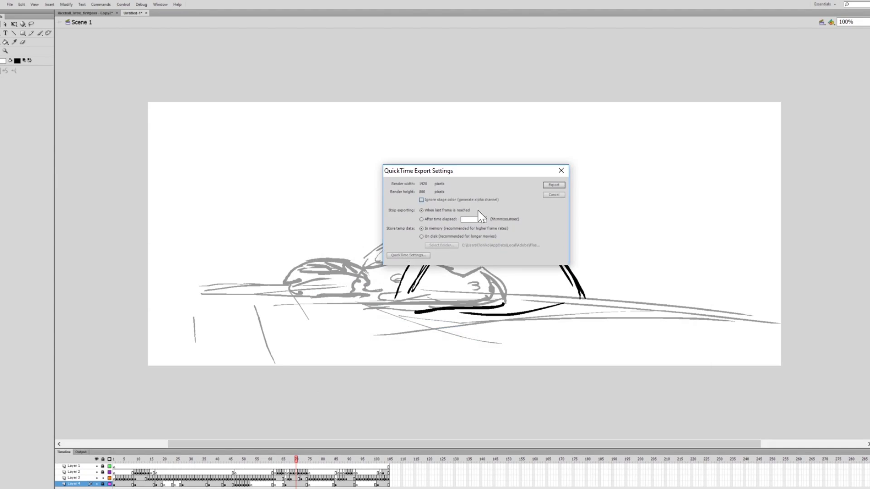
click(408, 256)
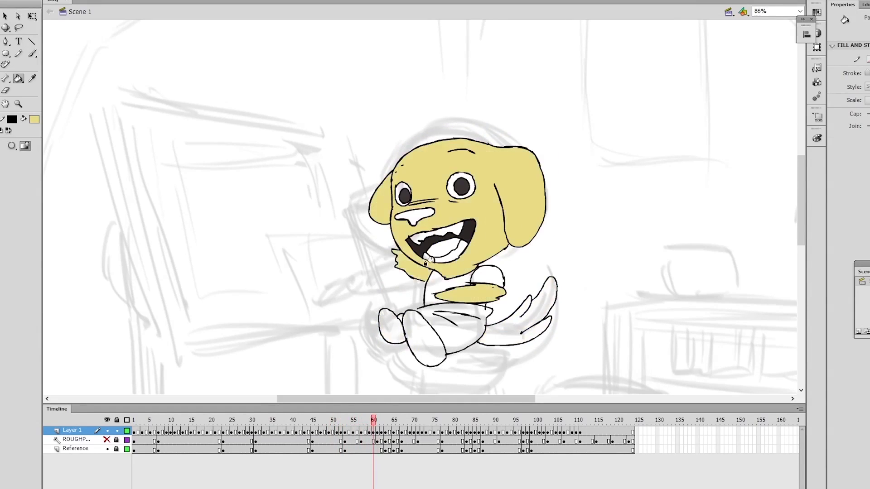
Step: Bucket-fill the dog's shoulder, feet, legs and tail with the head's yellow
click(487, 276)
click(389, 325)
click(425, 340)
click(539, 313)
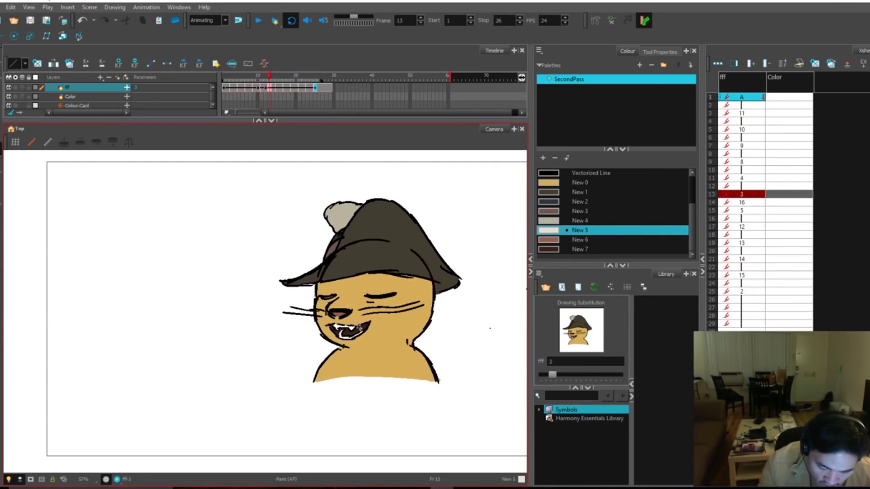
Step: Switch between brush and paint tools, then play and stop the cat animation
key(alt+b)
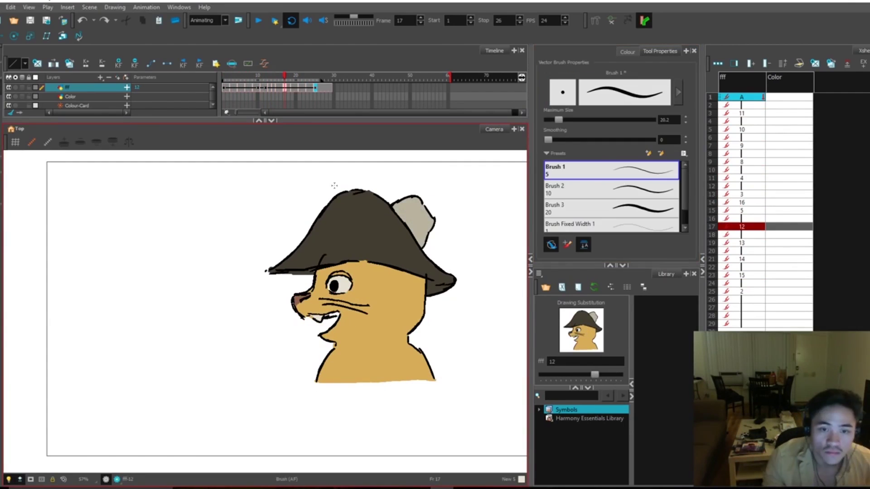
key(alt+i)
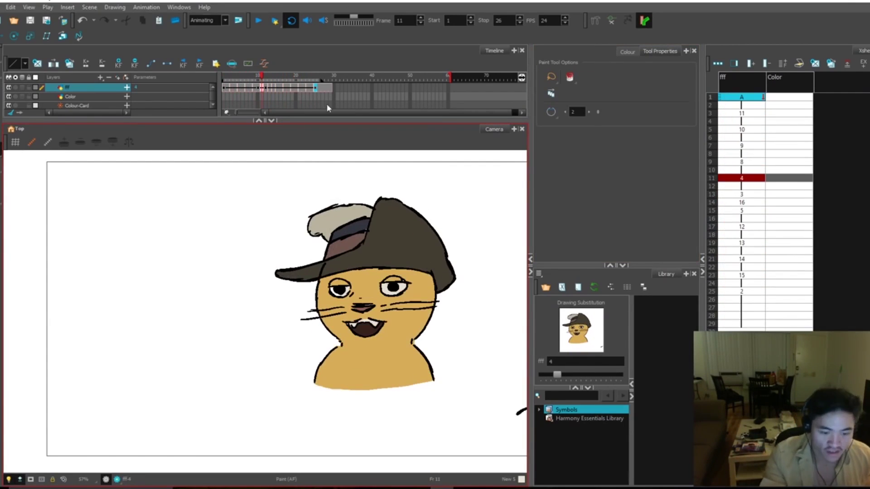
click(258, 20)
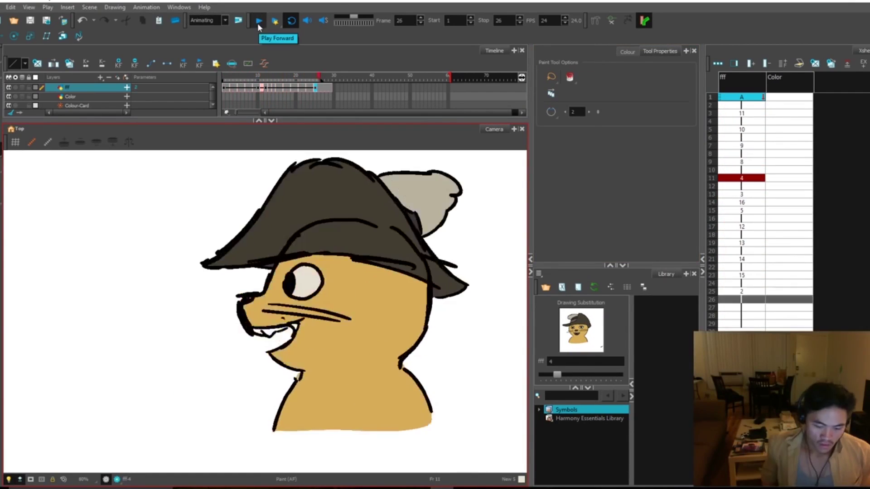
click(257, 21)
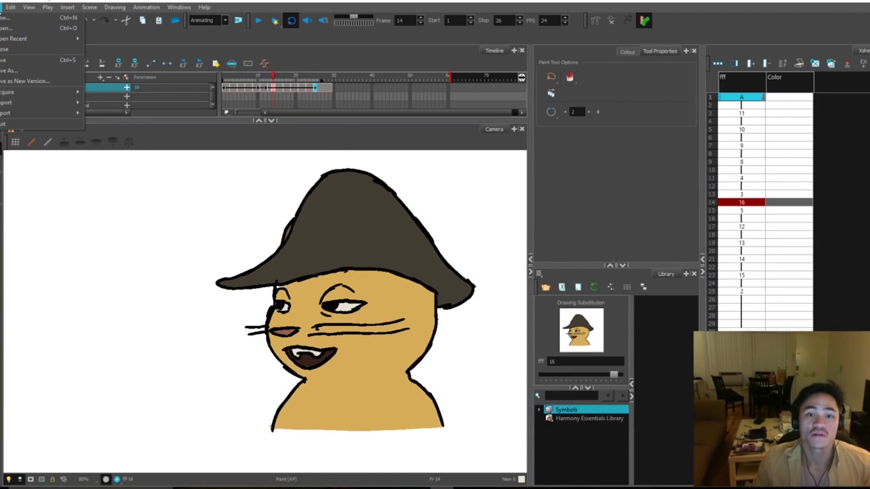
key(alt+s)
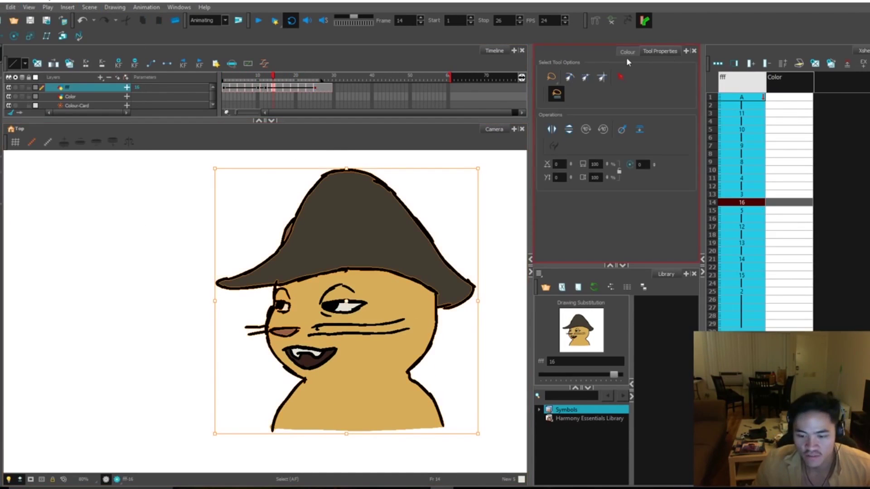
Step: Open the SWF export settings and browse into the project folder for the output
click(628, 51)
click(4, 7)
mouse_move(41, 113)
click(117, 136)
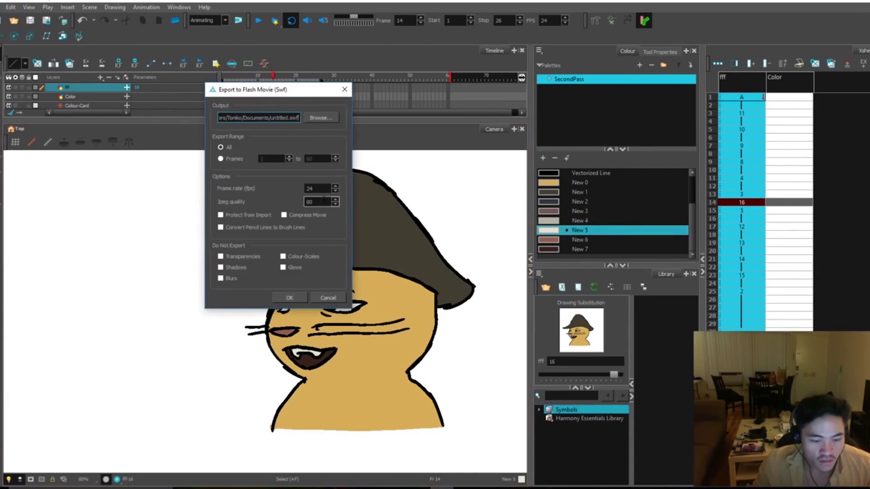
click(321, 117)
double_click(340, 272)
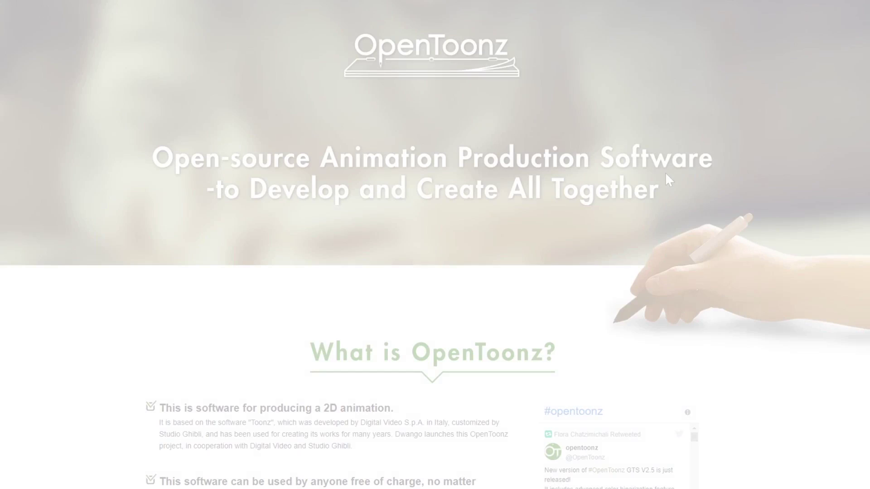
Step: Scroll the OpenToonz homepage, return to the top and jump to Characteristics of OpenToonz
scroll(652, 173, down, 3)
scroll(647, 181, down, 7)
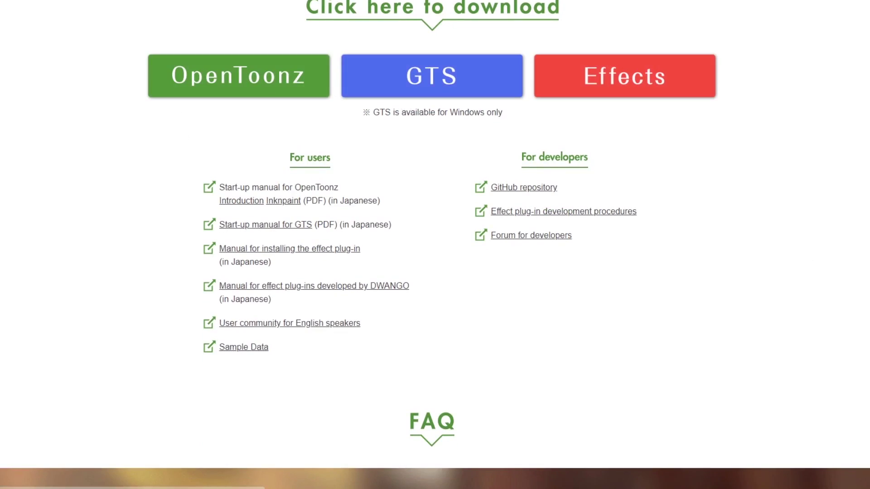
scroll(583, 85, up, 10)
scroll(435, 245, up, 10)
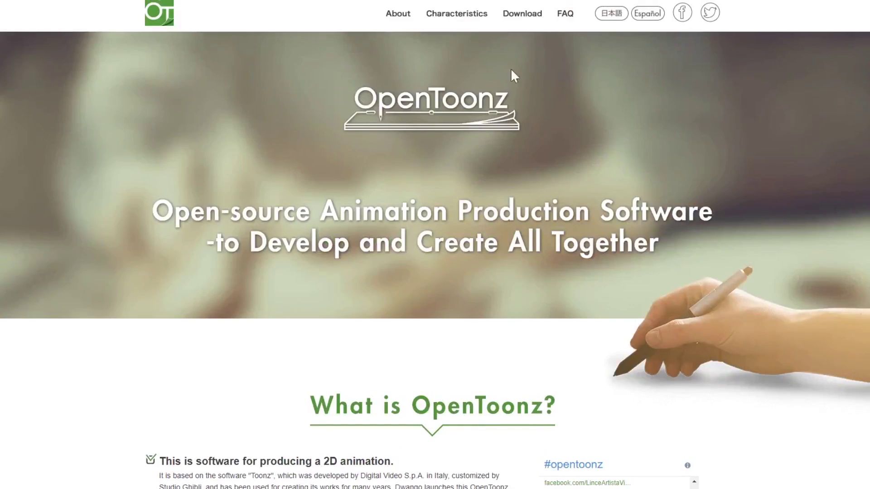
click(454, 20)
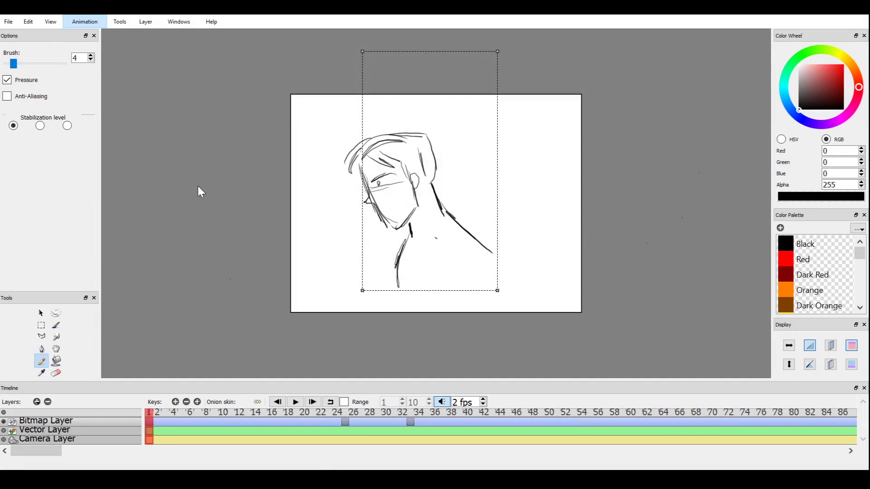
Step: Play the sketch animation, step back through keys, and add a blank drawing at frame 13
key(Return)
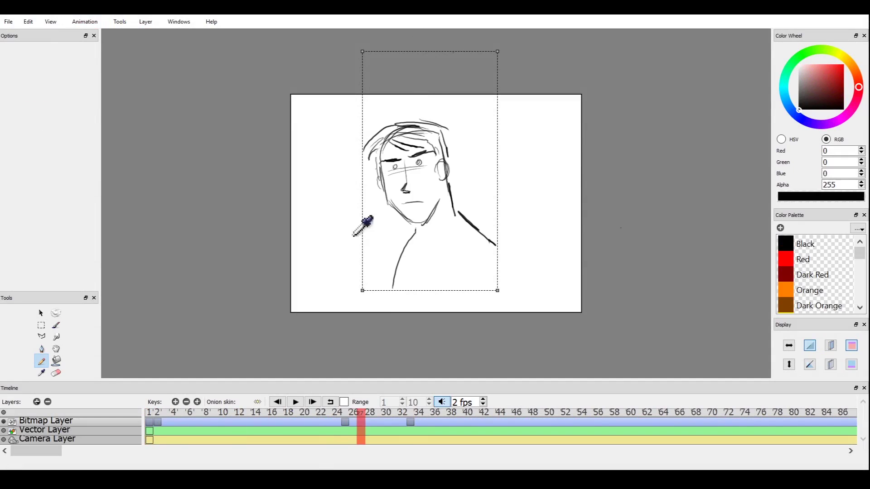
key(alt+comma)
key(alt+comma)
click(250, 417)
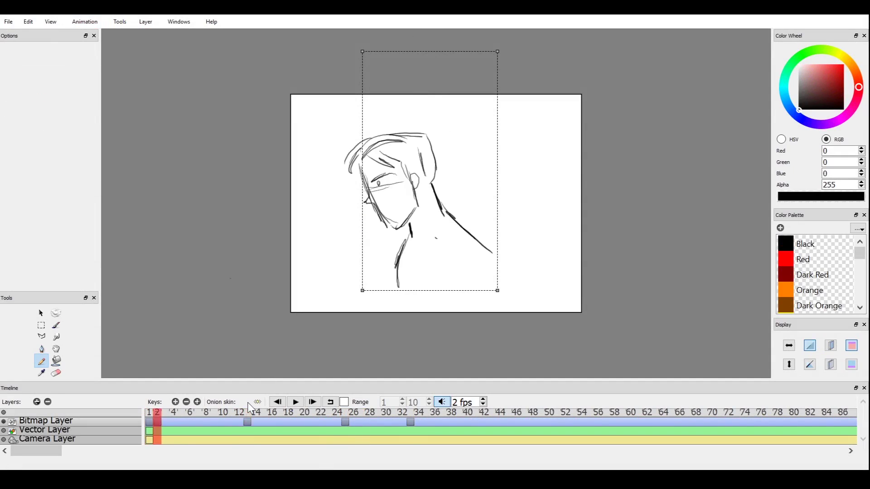
key(F7)
Step: With the Brush, sketch the top of the head, chin, neck and hair strokes
key(q)
key(b)
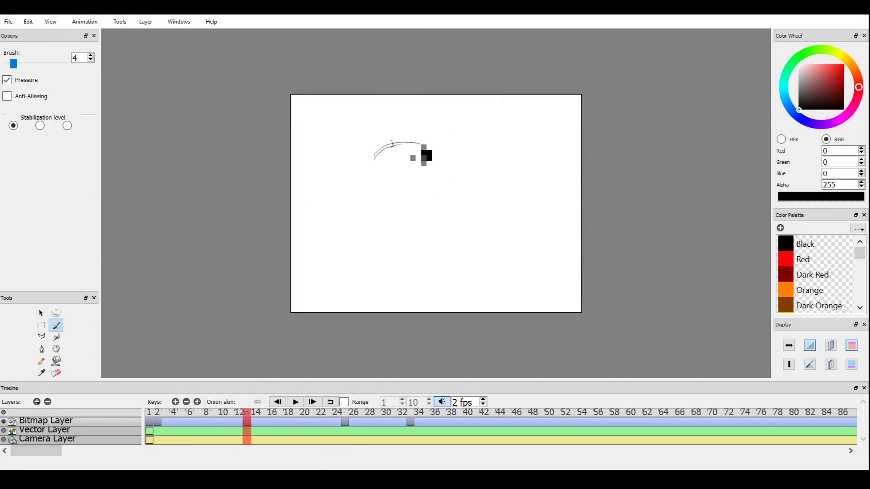
drag(453, 215, 478, 232)
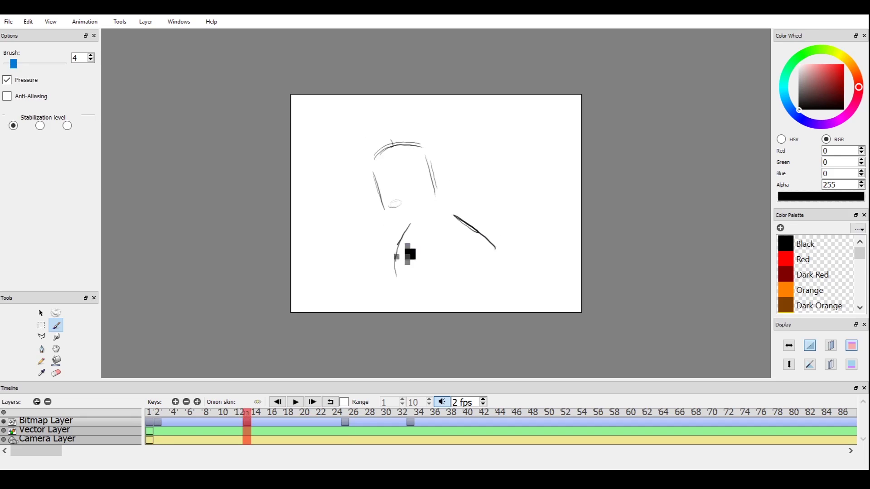
mouse_move(410, 233)
mouse_down()
mouse_move(439, 195)
mouse_move(429, 229)
mouse_move(453, 155)
mouse_move(417, 144)
mouse_move(369, 181)
mouse_move(408, 178)
mouse_move(388, 159)
mouse_move(417, 190)
mouse_up()
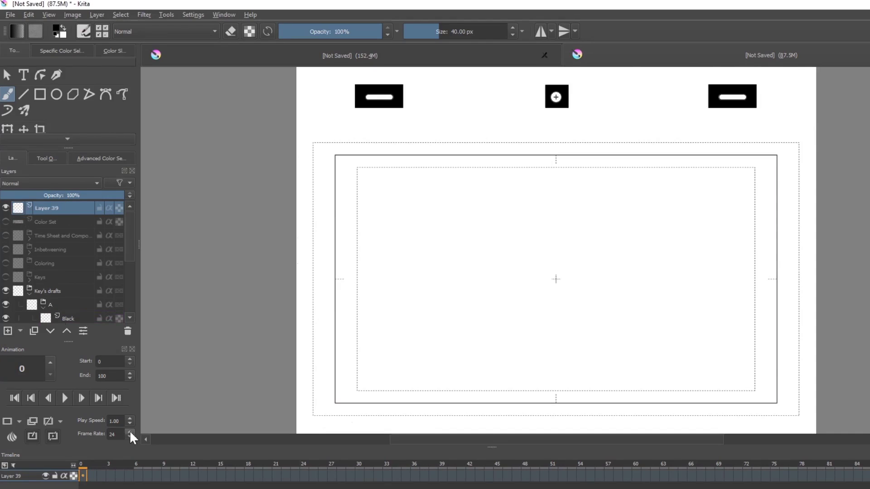
Step: Add Layer 39 and search Krita's keyboard shortcuts for 'frame'
click(102, 477)
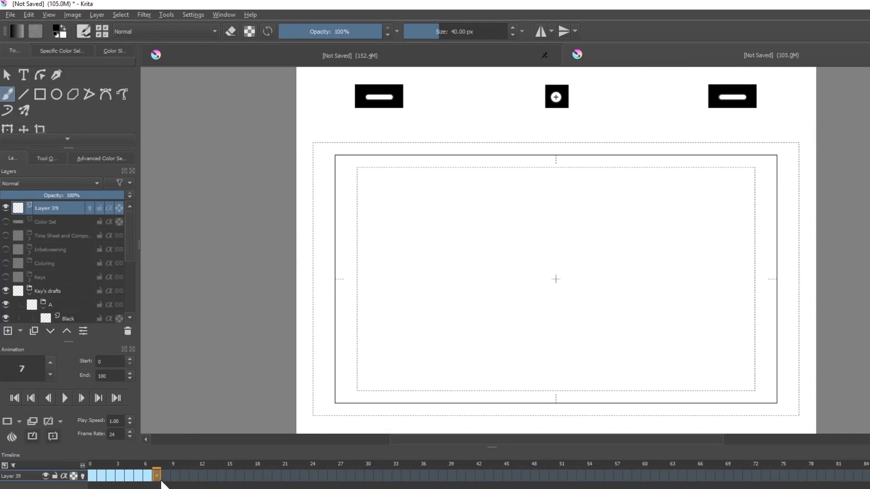
click(29, 401)
click(166, 15)
click(213, 116)
click(281, 125)
text(frame)
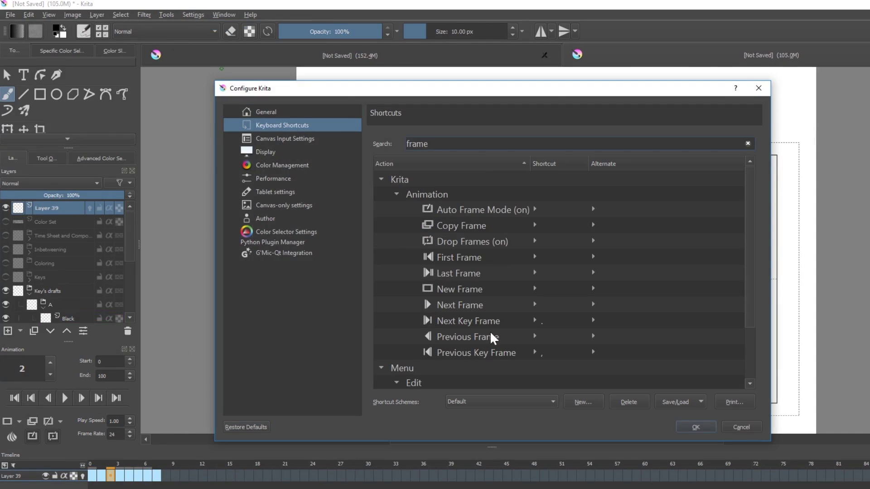
click(762, 92)
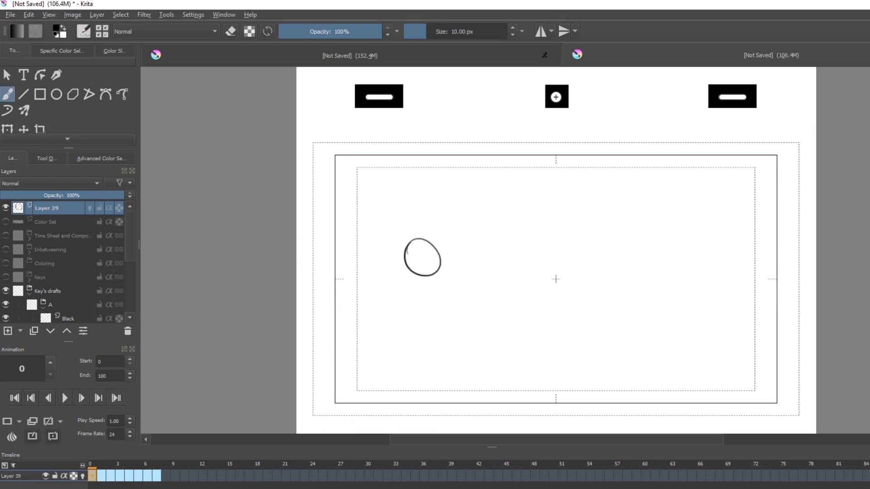
Step: Add Layer 40, select frames 0 to 6, and play the ball animation loop
key(Insert)
key(space)
drag(93, 479, 159, 483)
key(space)
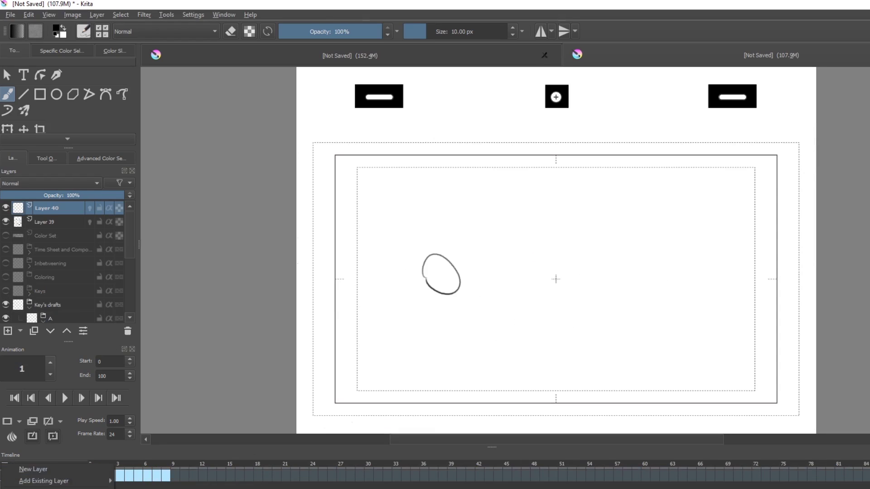
Step: Make the Color Set layer visible and switch between Layers 40 and 39 to view the drawings
click(45, 222)
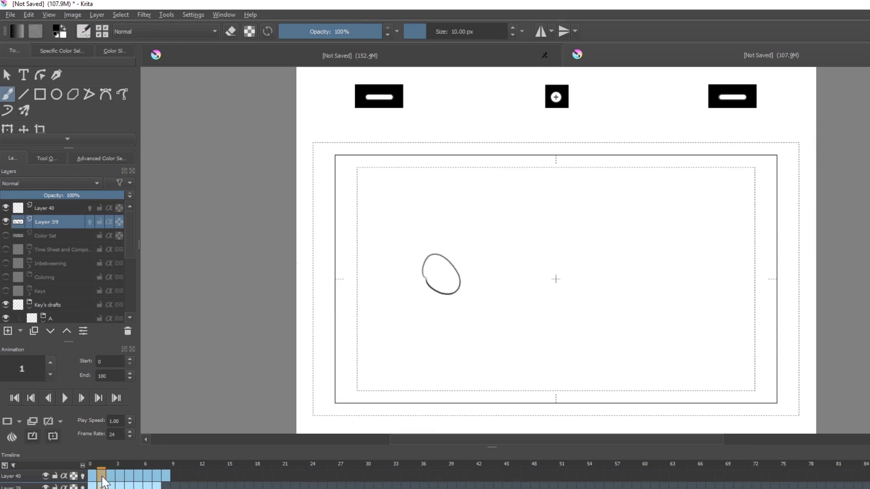
click(6, 236)
click(51, 236)
click(45, 208)
click(46, 221)
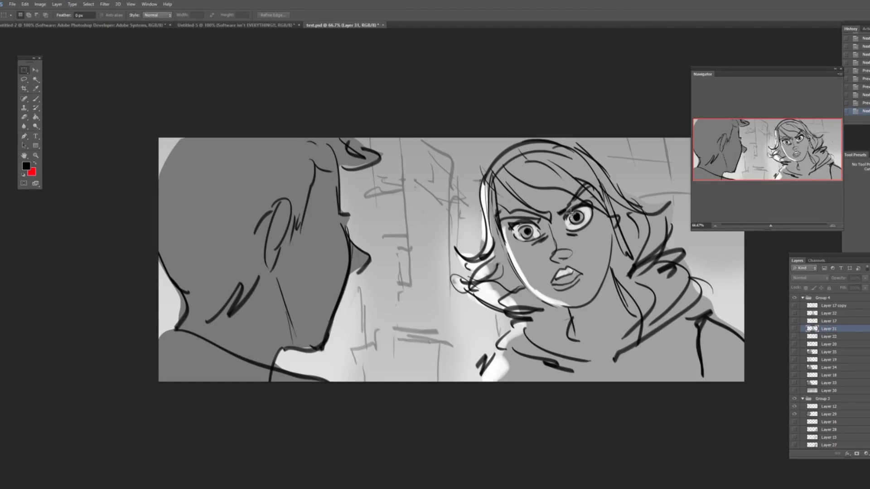
Step: Show the Layer Comps panel as a floating panel enlarged to list all comps
click(154, 4)
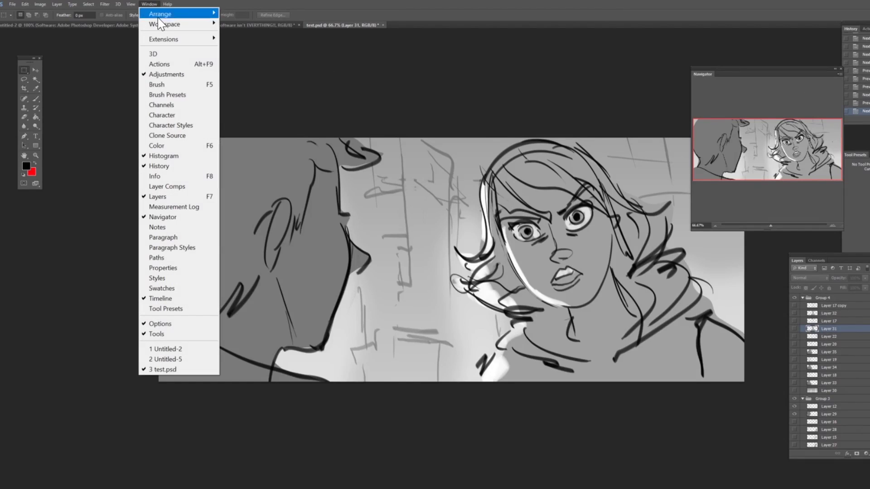
click(167, 186)
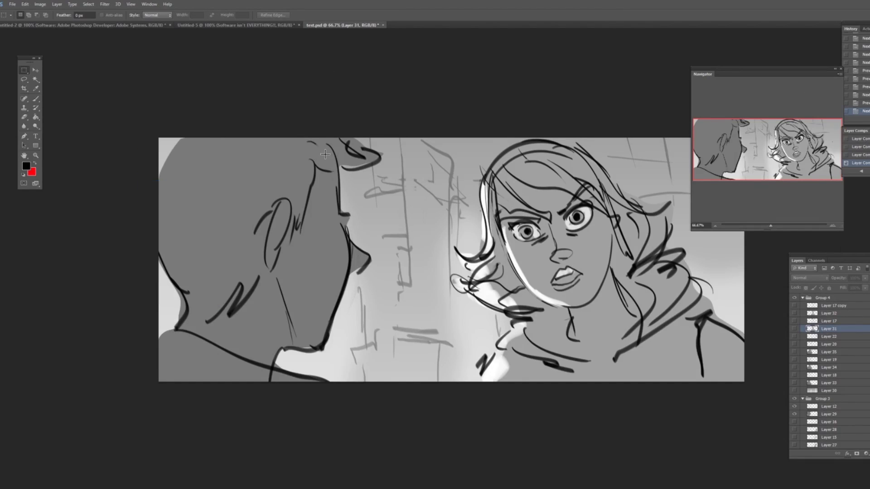
drag(854, 129, 154, 138)
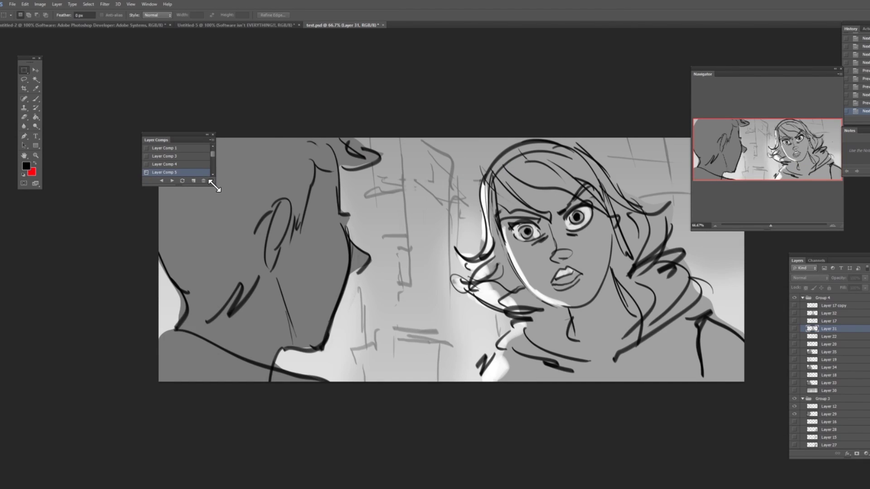
drag(213, 186, 262, 379)
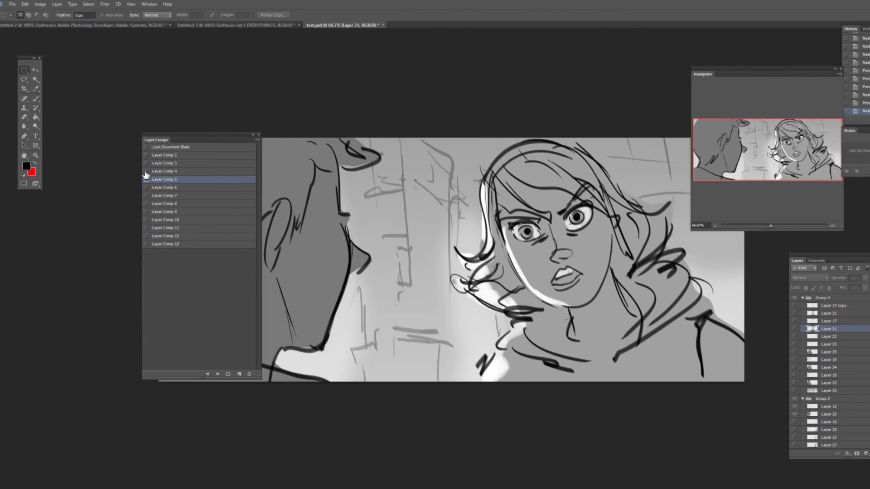
Step: Apply Layer Comp 6, then Layer Comp 7, stepping through neighbouring comps with the arrow keys
click(205, 188)
click(209, 195)
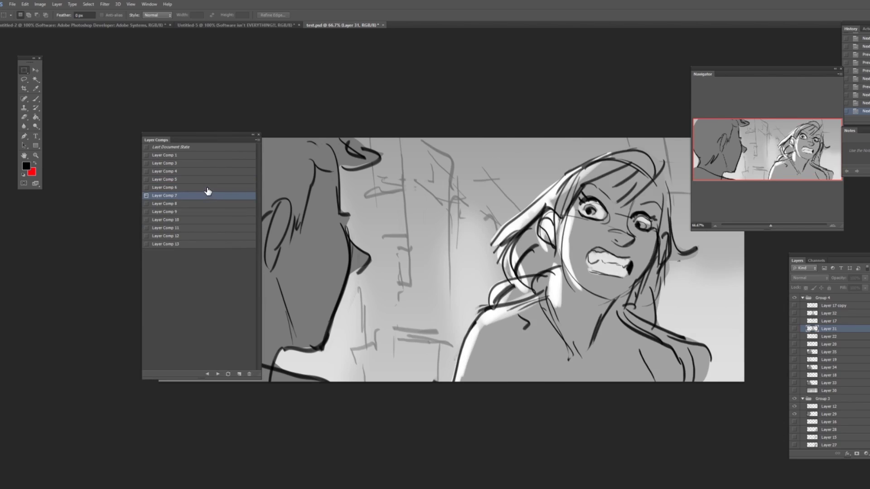
key(Up)
key(Up)
key(Up)
key(Down)
key(Down)
key(Down)
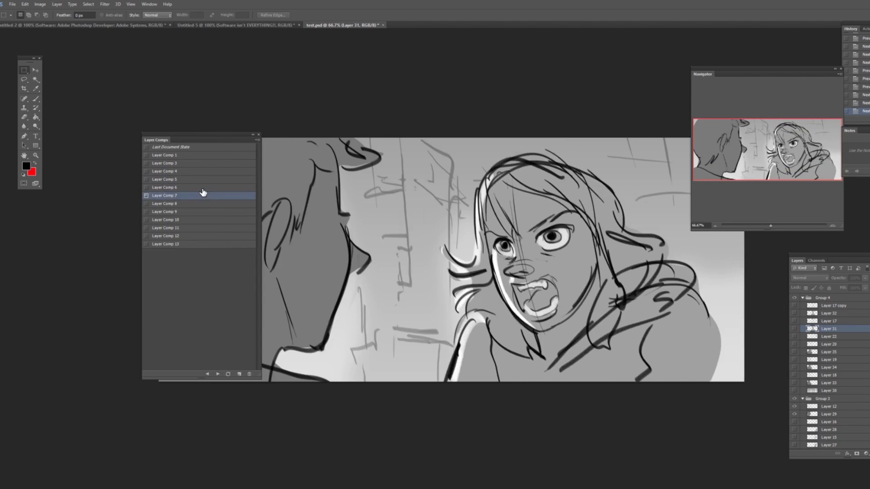
key(Down)
key(Down)
key(Down)
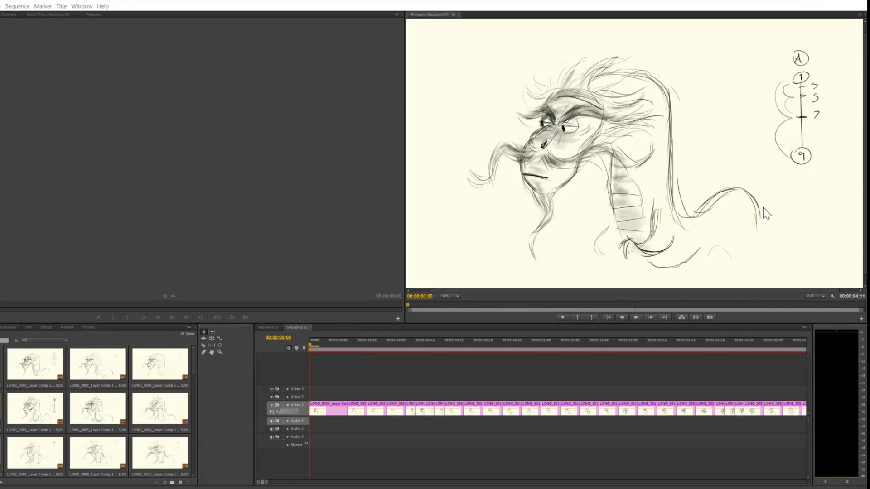
Step: Scrub and play the dragon storyboard sequence in Premiere, then open Harmony's SWF export settings
drag(370, 339, 319, 347)
click(635, 318)
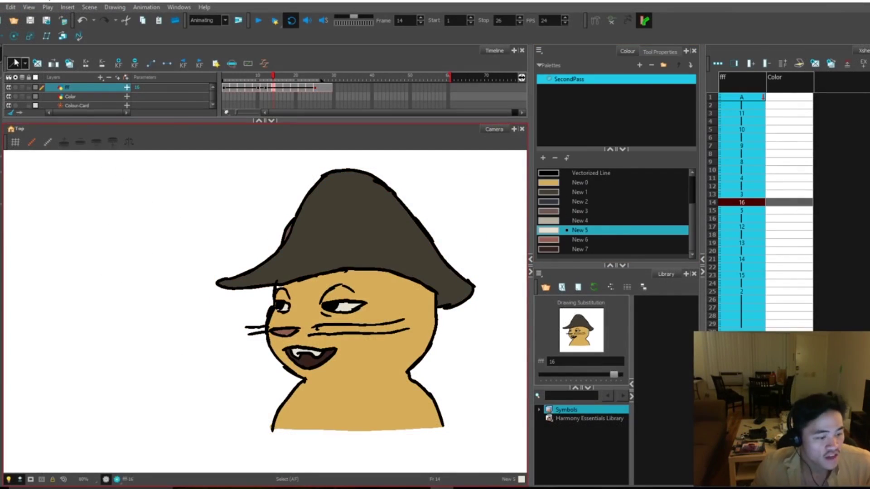
click(2, 7)
mouse_move(40, 113)
click(116, 134)
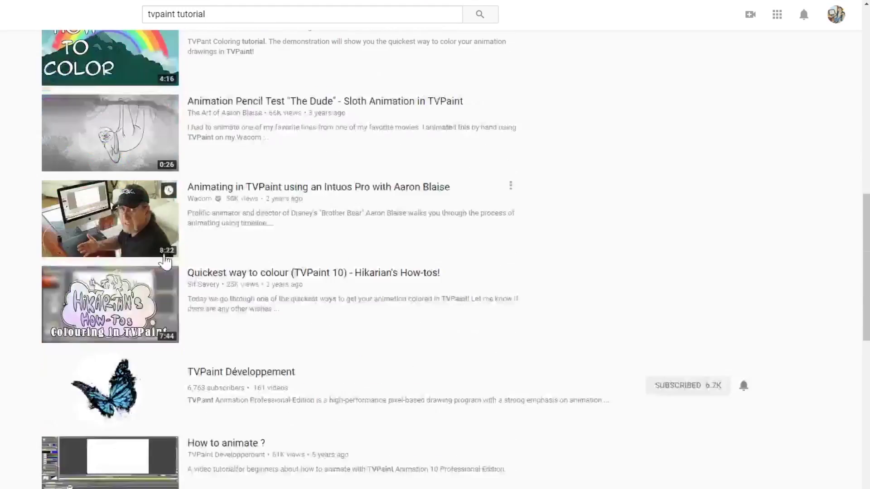
Step: Replace the query with 'open toonz tutorial' and browse the results
scroll(219, 256, down, 10)
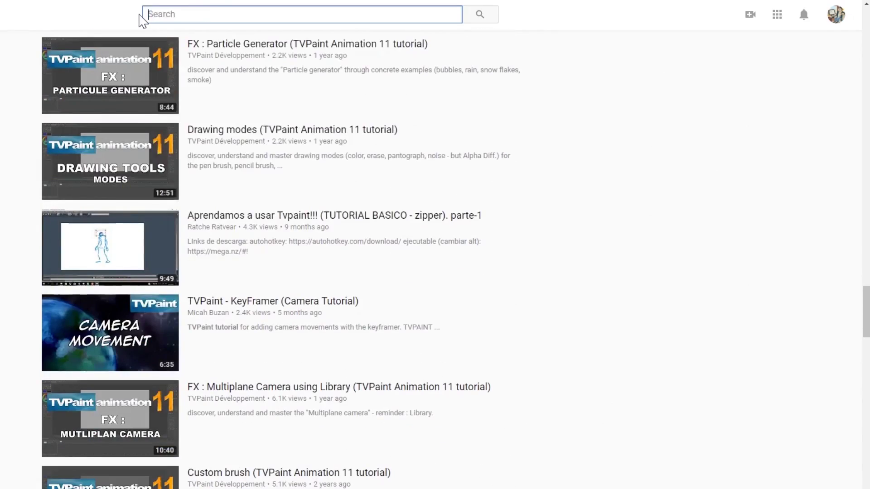
Step: Search YouTube for 'adobe flash tutorial'
text(adobe flash tutorial)
key(Return)
scroll(195, 272, down, 20)
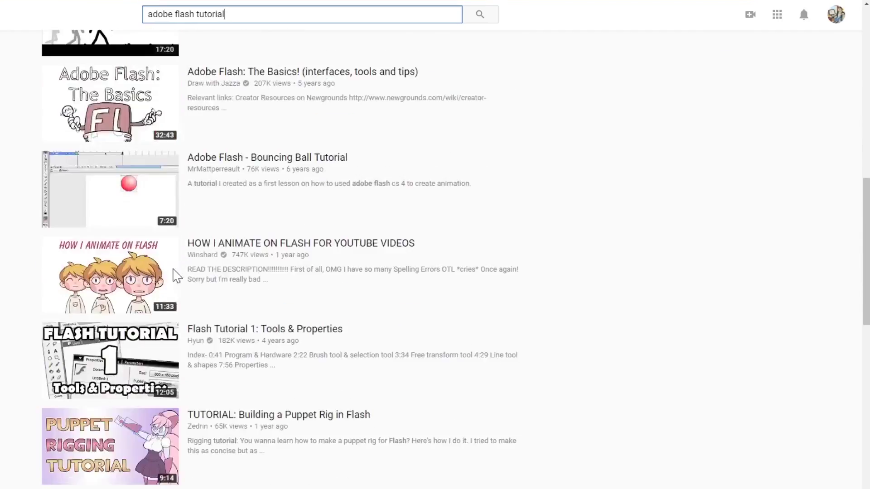
scroll(216, 276, down, 7)
key(ctrl+shift+Left)
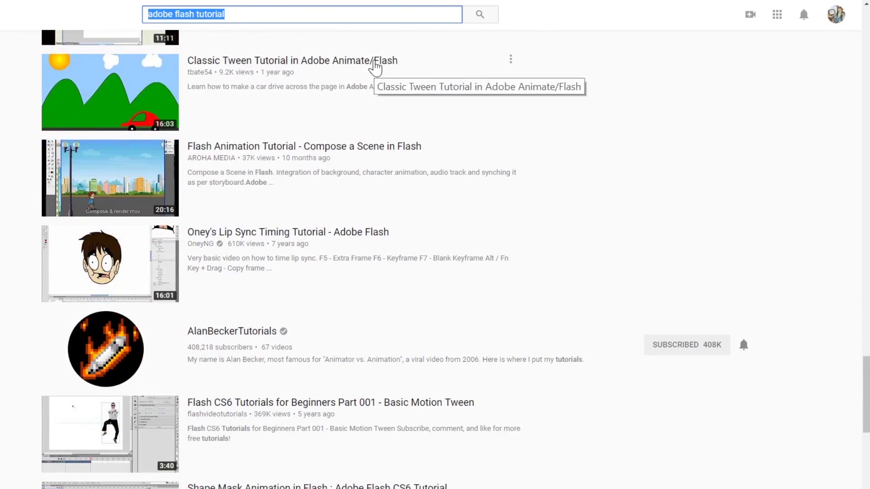
text(open toonz tutorial)
key(Return)
scroll(233, 151, down, 12)
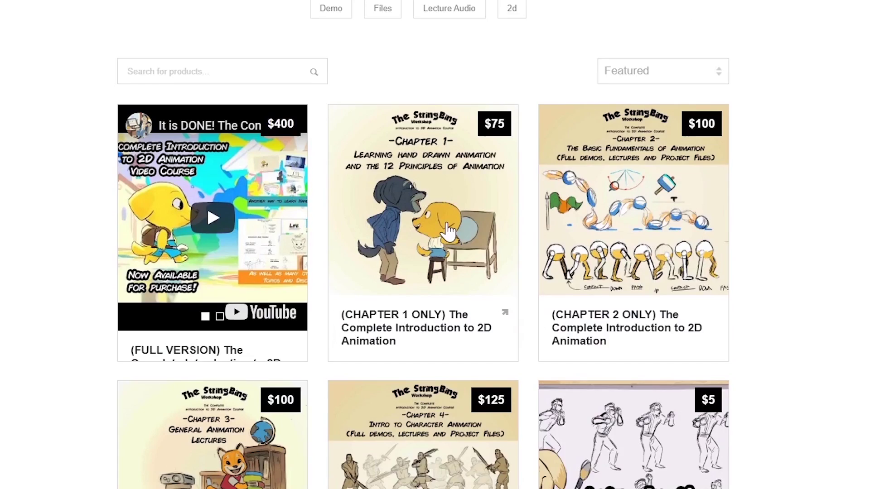
scroll(448, 231, down, 7)
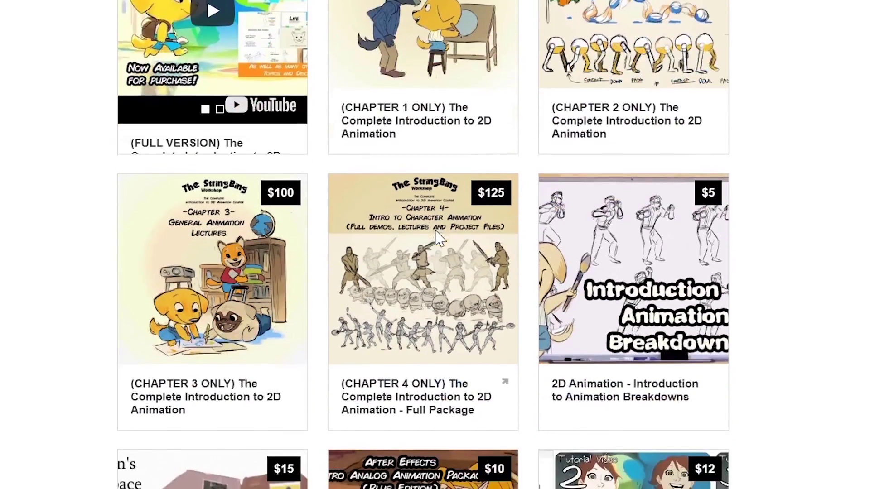